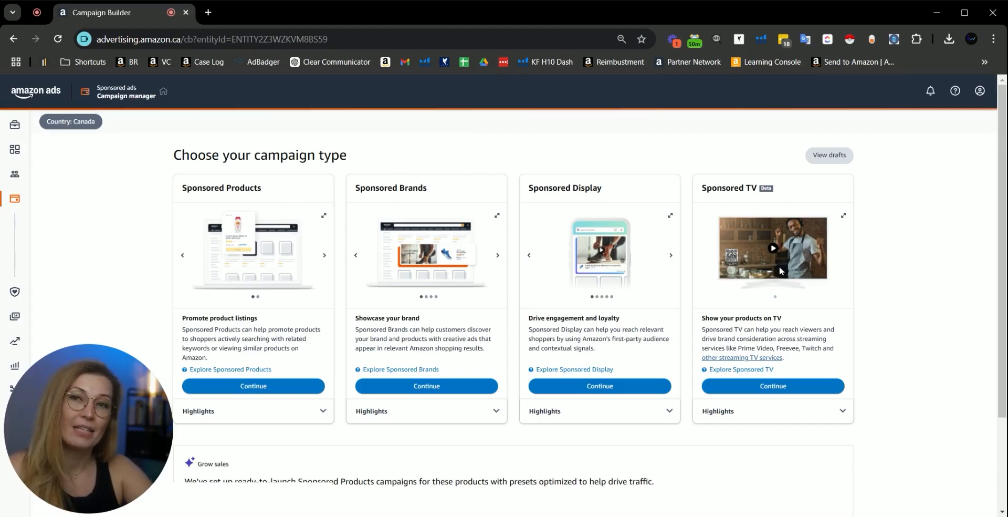
- Start a new Sponsored Products campaign and add the first listed product to the ad group
left_click(265, 386)
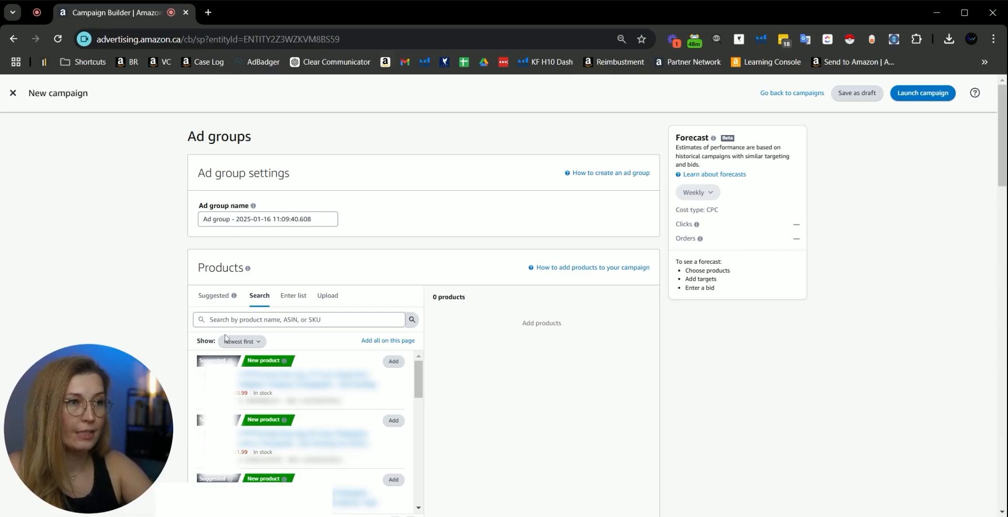
left_click(402, 366)
- Set automatic targeting bids by targeting group and turn off Loose match, Substitutes and Complements, keeping only Close match
scroll(513, 439, "down", 5)
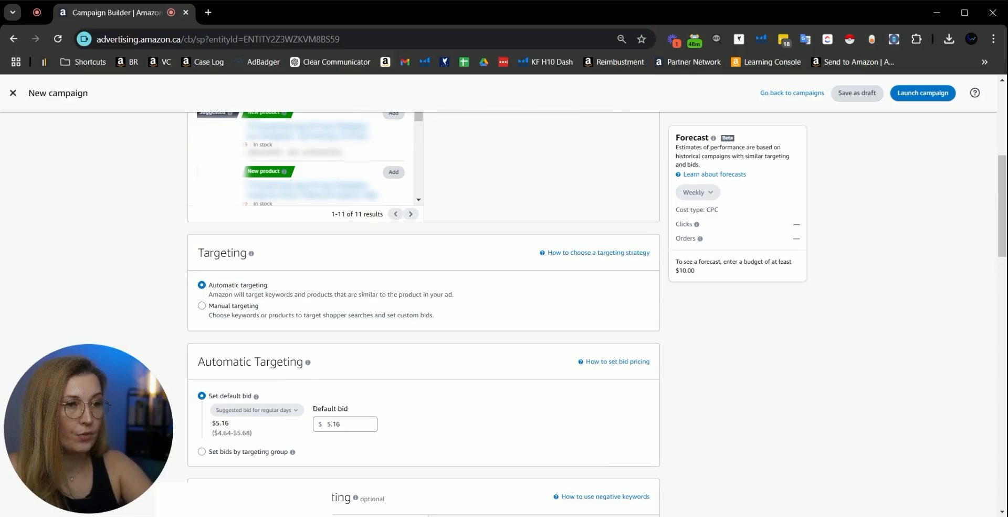
scroll(513, 437, "down", 1)
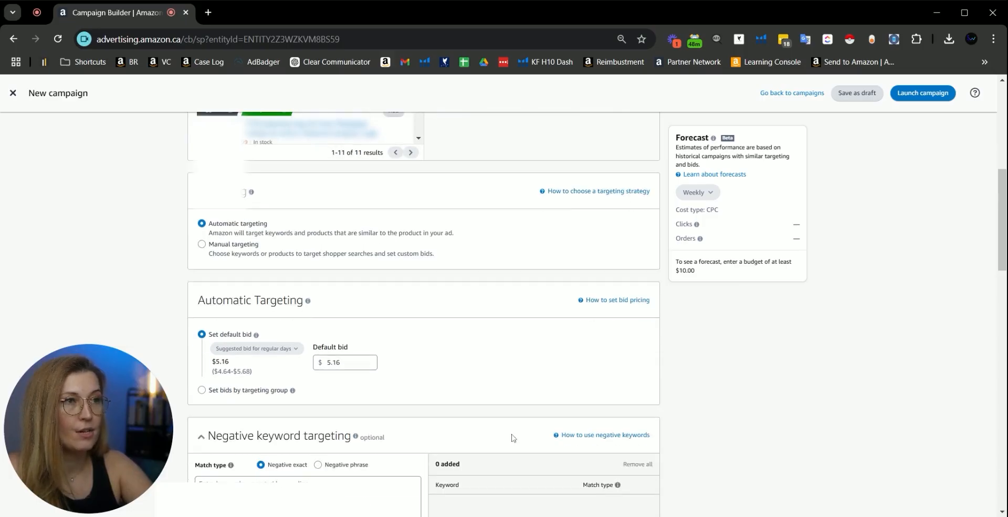
scroll(514, 437, "down", 1)
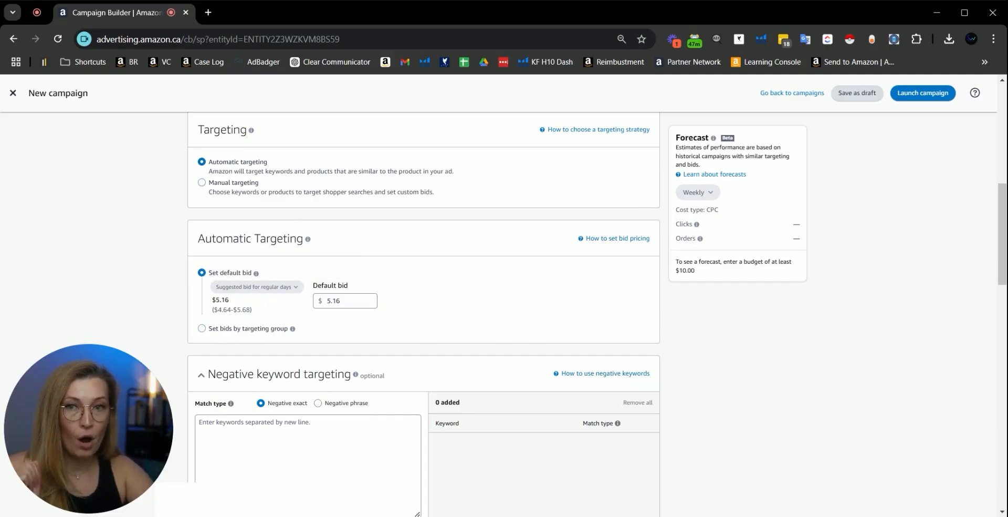
left_click(265, 329)
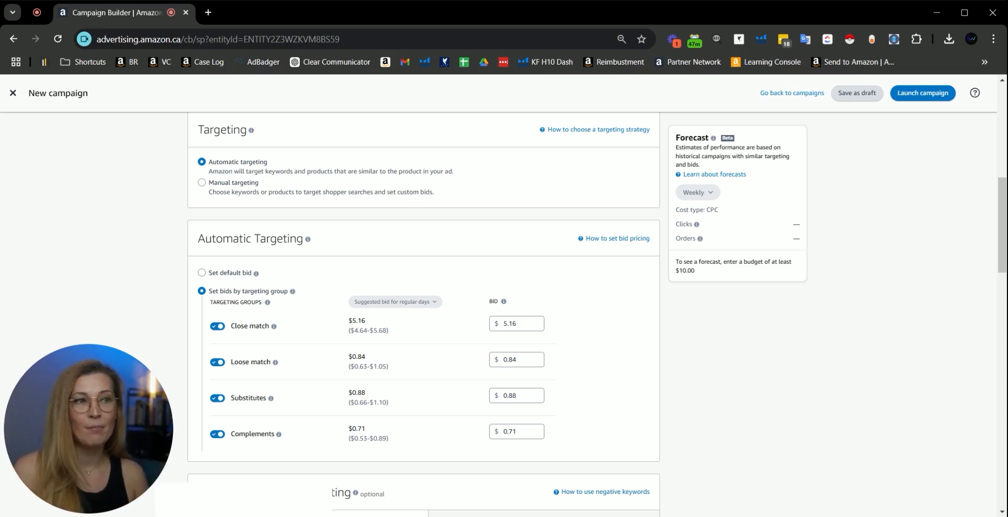
left_click(217, 362)
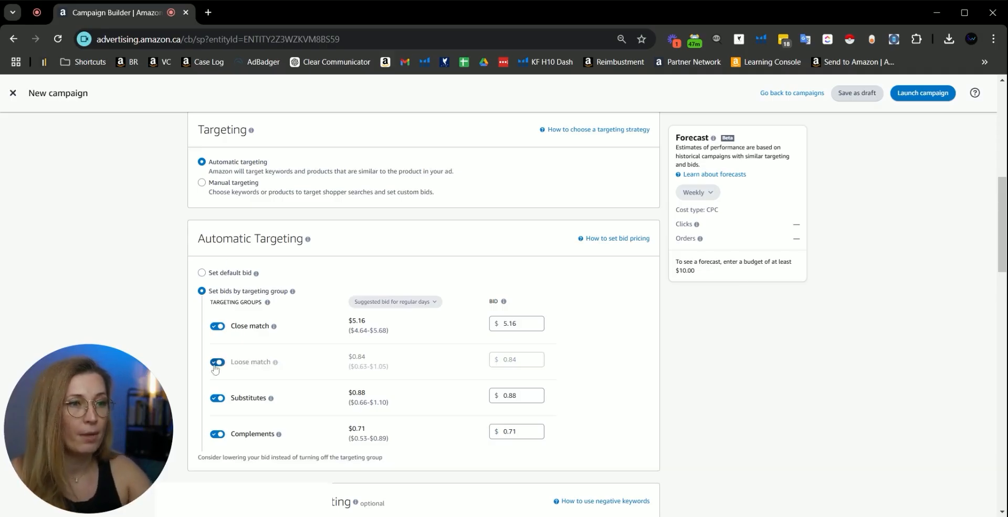
left_click(217, 397)
left_click(218, 433)
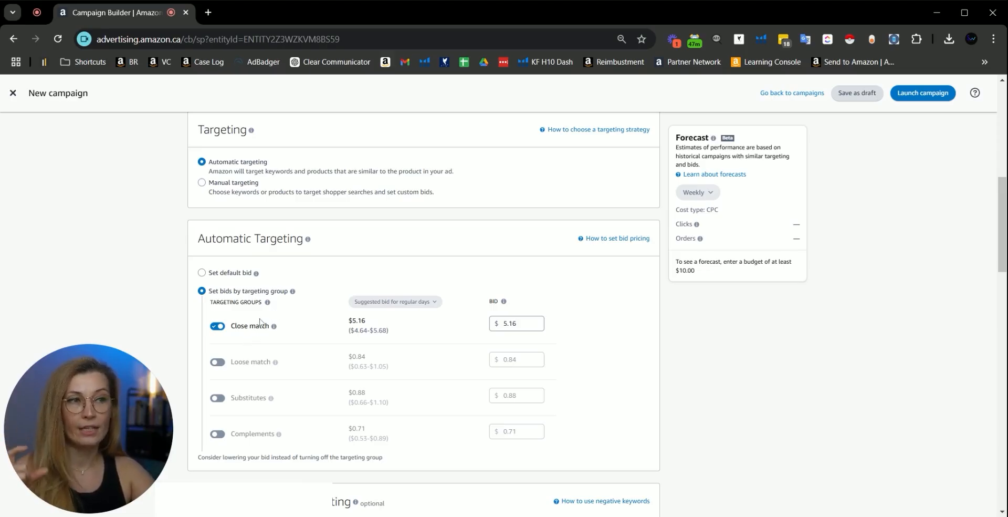
- Read the Close match explanation, then make Loose match the only enabled targeting group and view its explanation
left_click(273, 327)
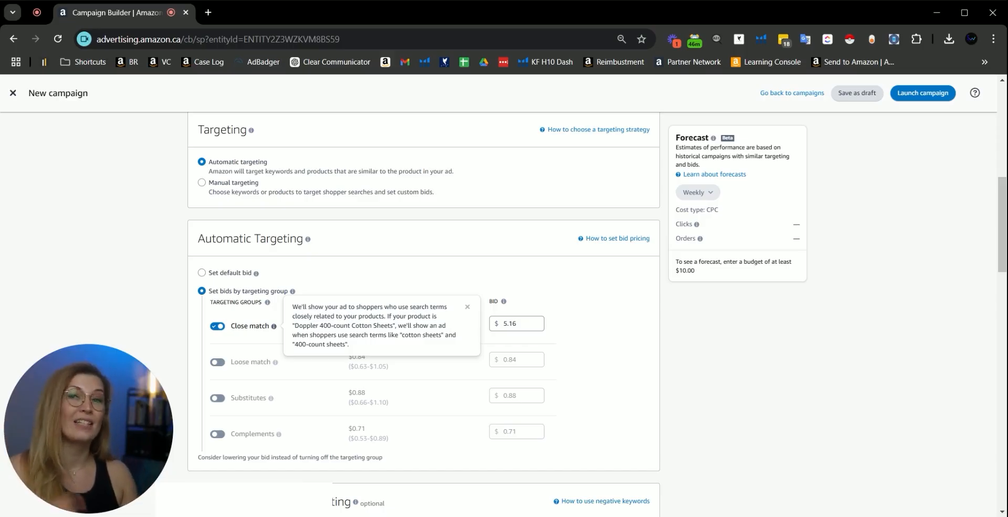
left_click(220, 327)
left_click(234, 365)
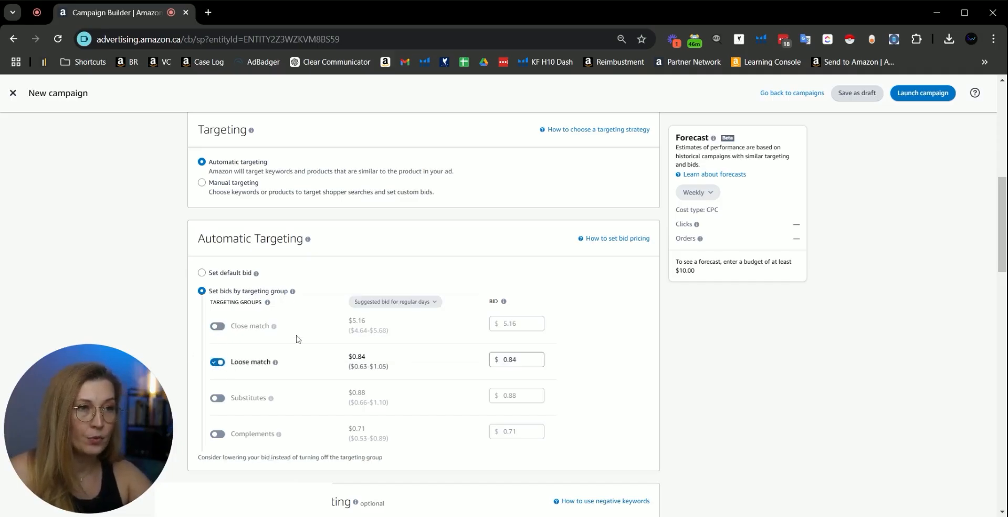
mouse_move(276, 362)
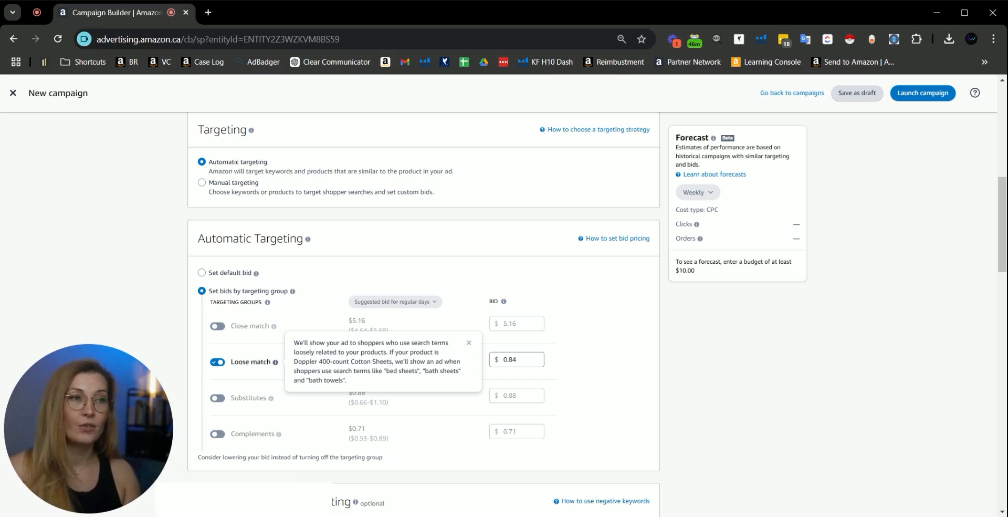
- Enable both the Close match and Loose match targeting groups together
left_click(218, 326)
left_click(220, 364)
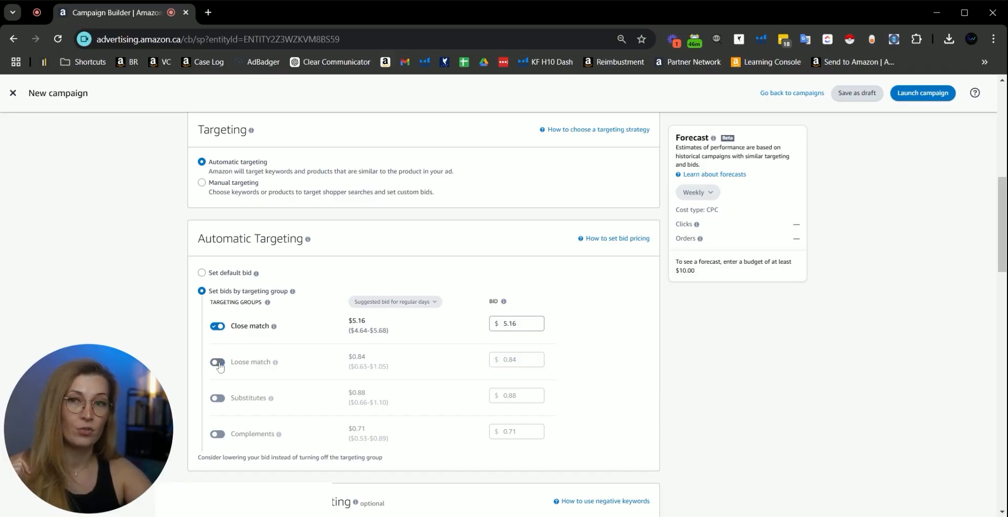
left_click(220, 365)
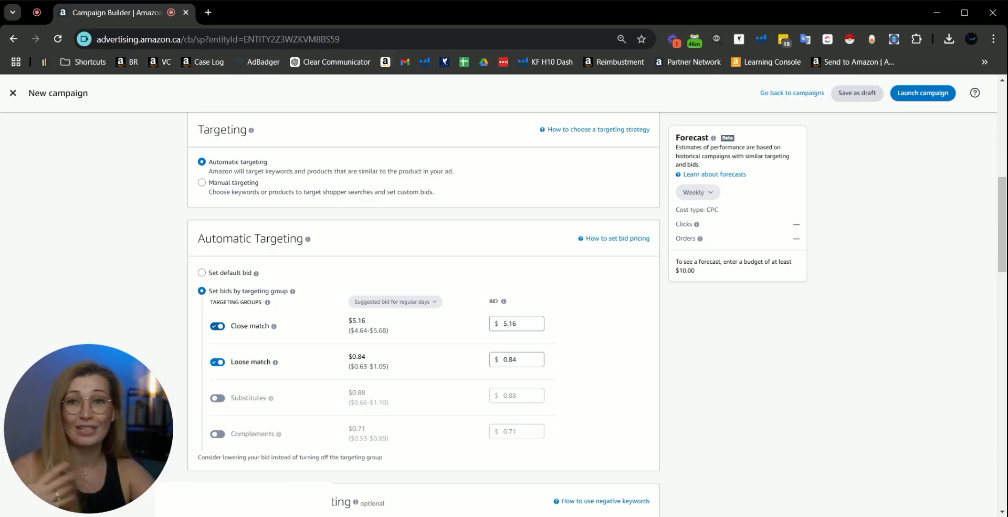
- Turn off Close match and Loose match, enable Substitutes as the only targeting group and check its explanation
left_click(218, 325)
left_click(217, 362)
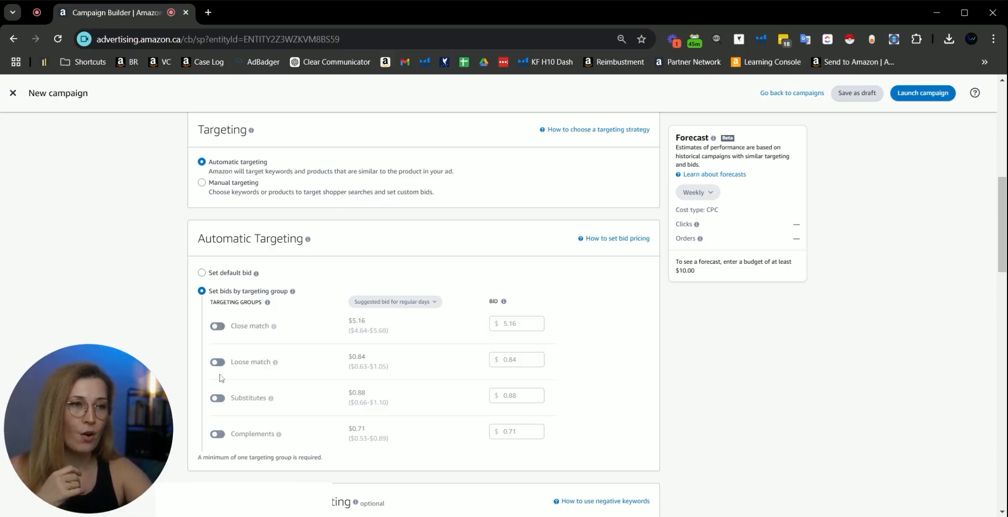
left_click(217, 397)
mouse_move(271, 401)
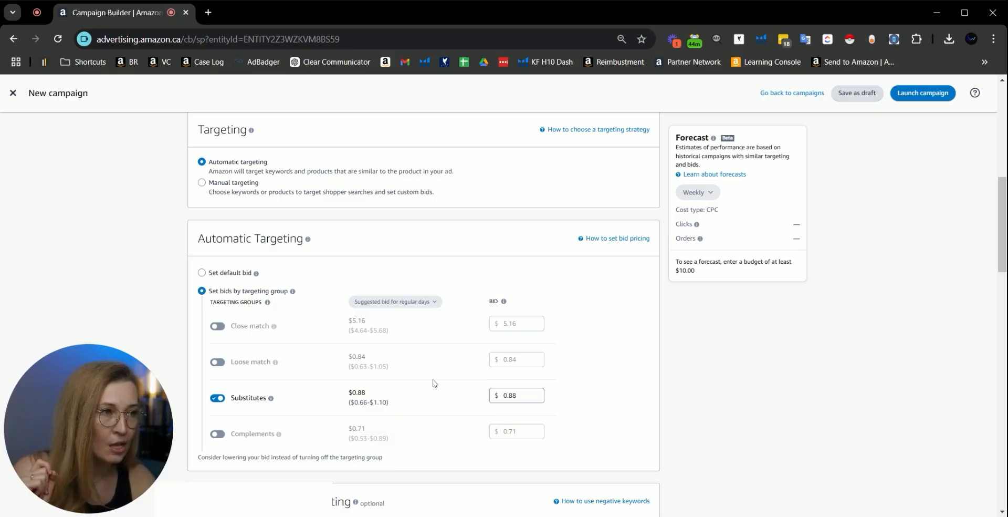
- Replace Substitutes with Complements as the only enabled targeting group and read the Complements explanation
left_click(218, 398)
left_click(218, 433)
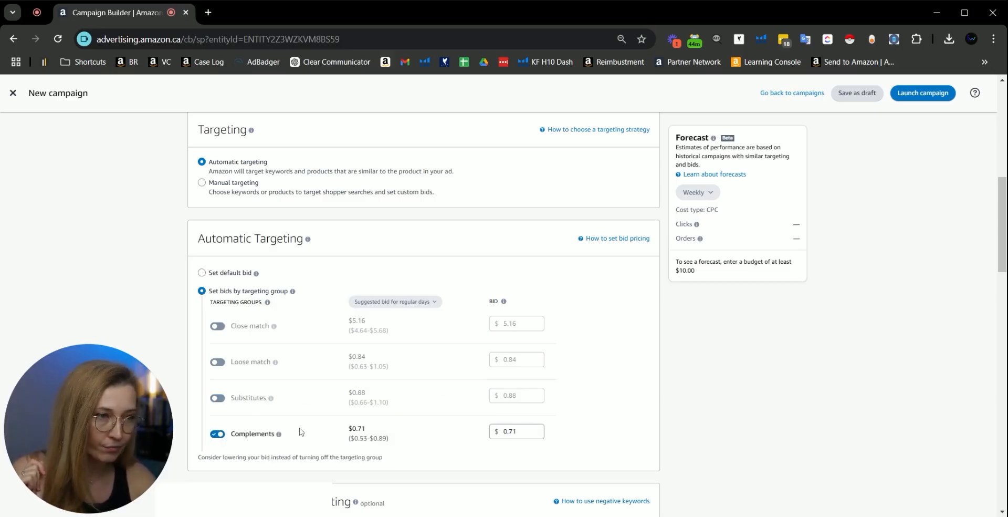
mouse_move(280, 437)
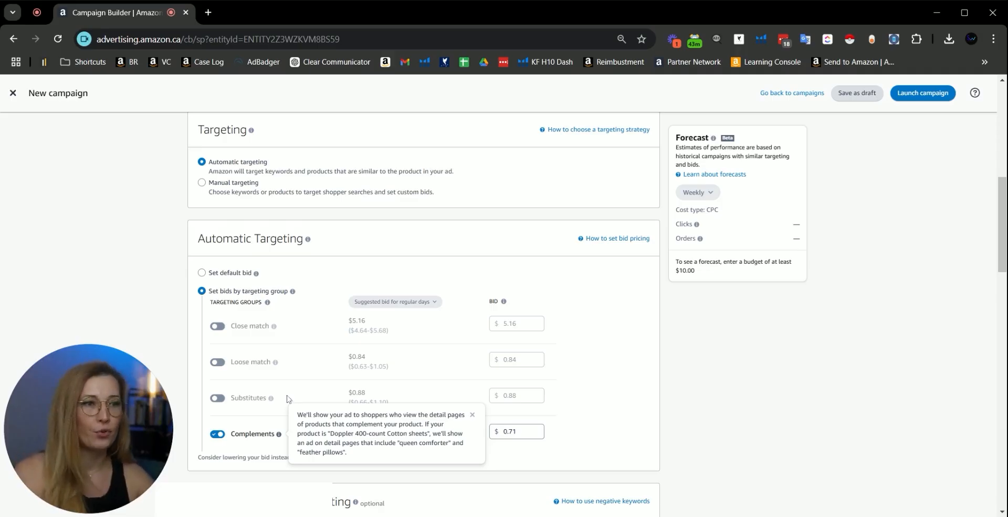
- Re-enable Close match and turn off Complements so that Close match is the only active targeting group
left_click(217, 326)
left_click(230, 432)
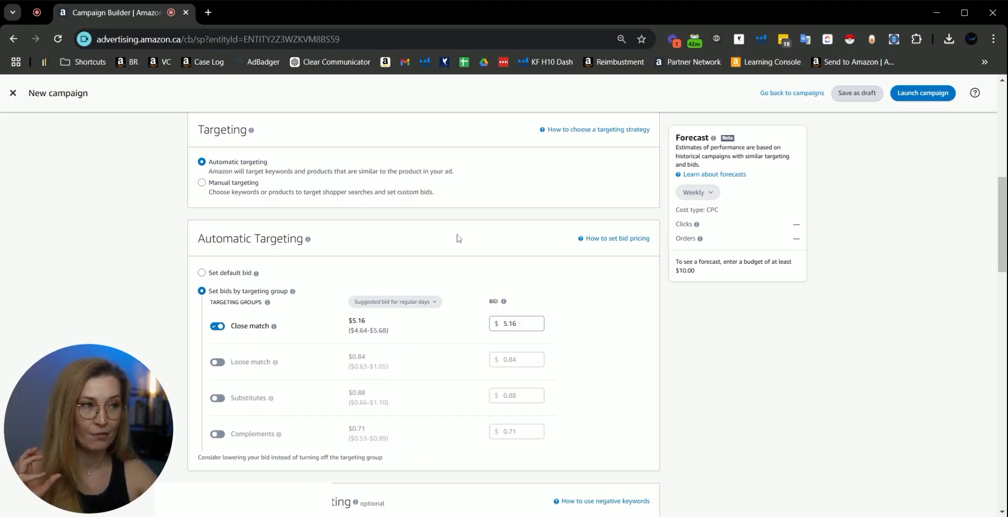
left_click(415, 302)
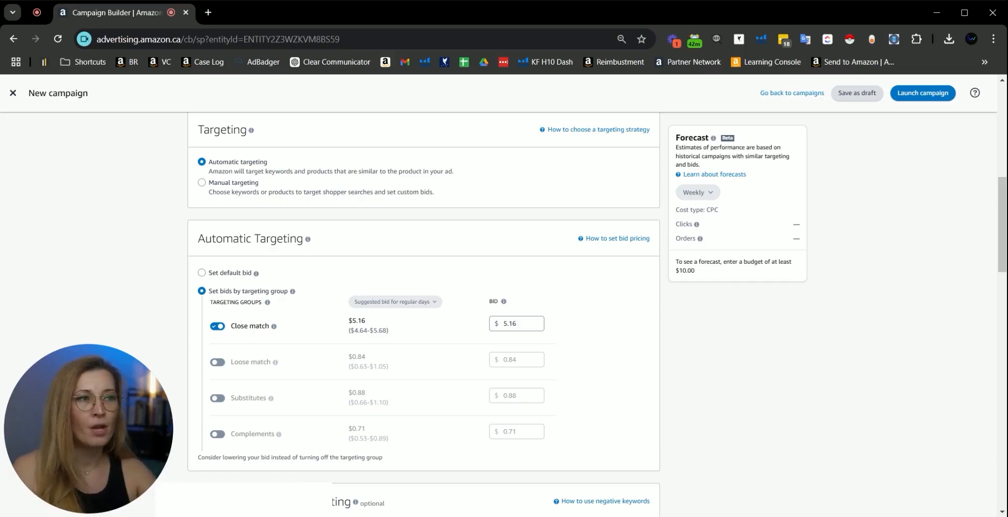
scroll(438, 268, "down", 1)
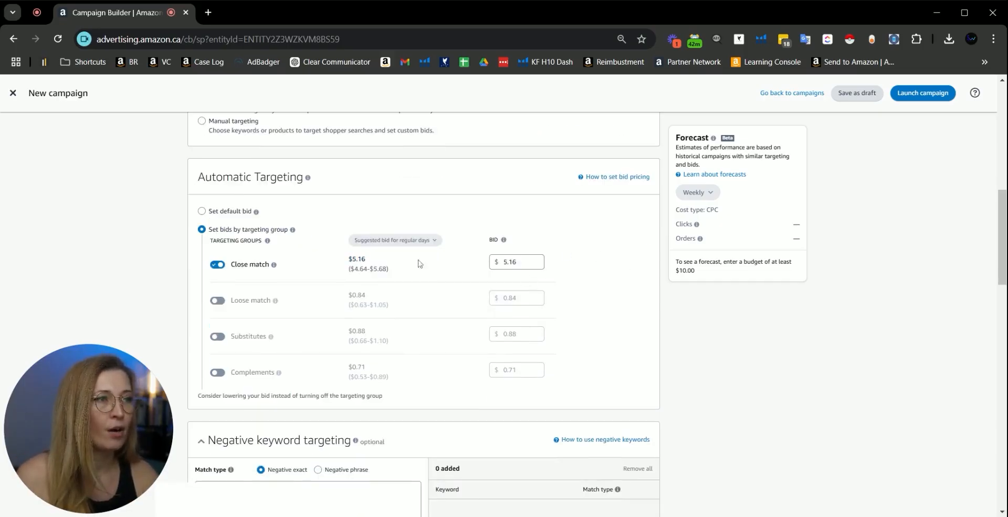
scroll(339, 262, "up", 1)
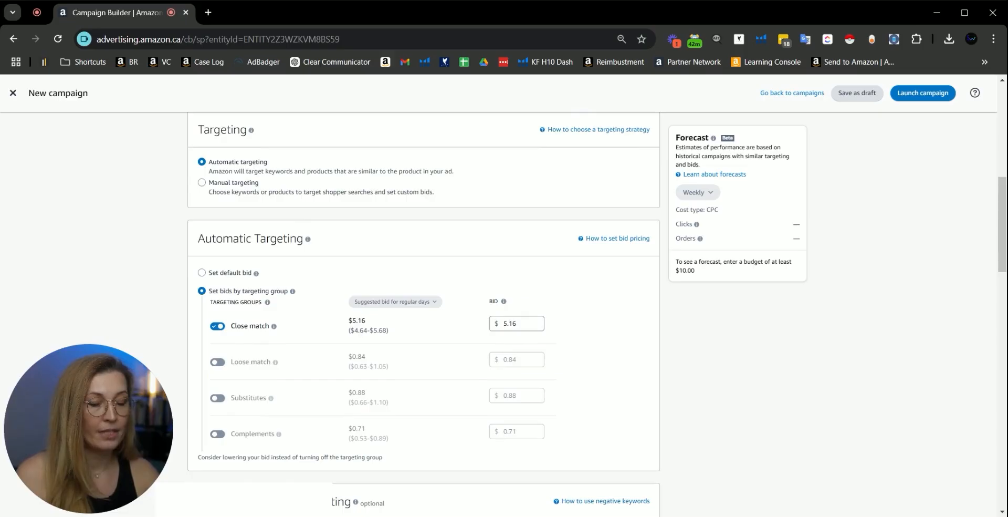
- Set the match type for negative keyword targeting to Negative phrase
scroll(465, 392, "down", 5)
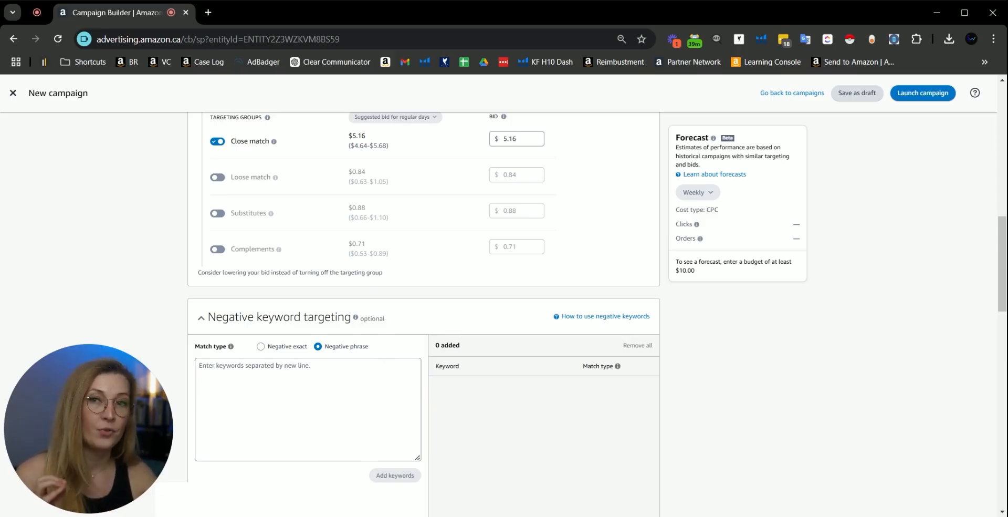
scroll(423, 294, "down", 1)
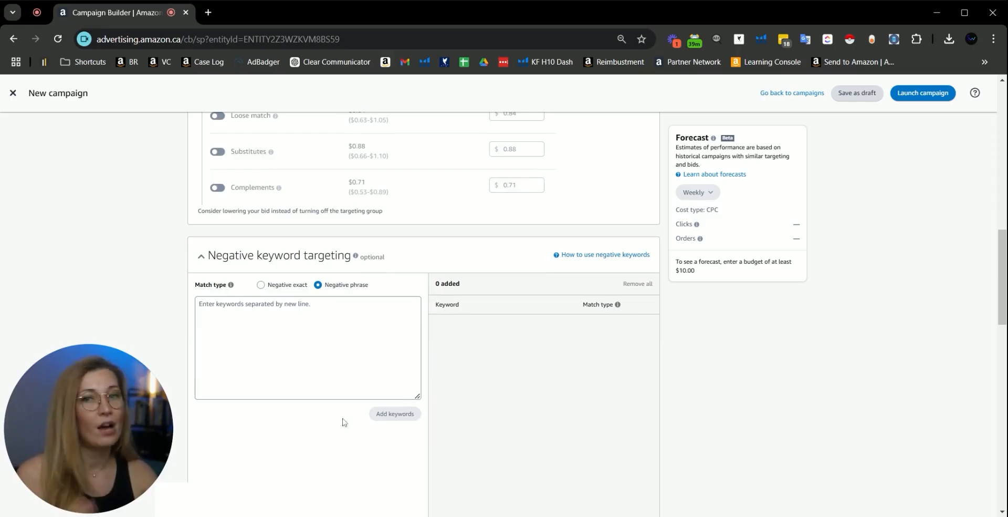
scroll(344, 423, "down", 1)
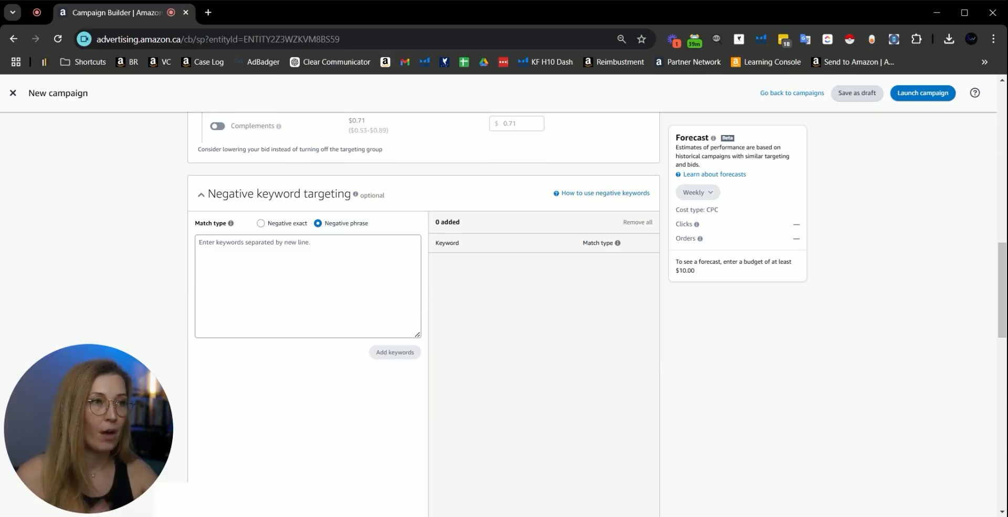
- Show the file upload option for negative product targeting and collapse that section
scroll(408, 347, "down", 7)
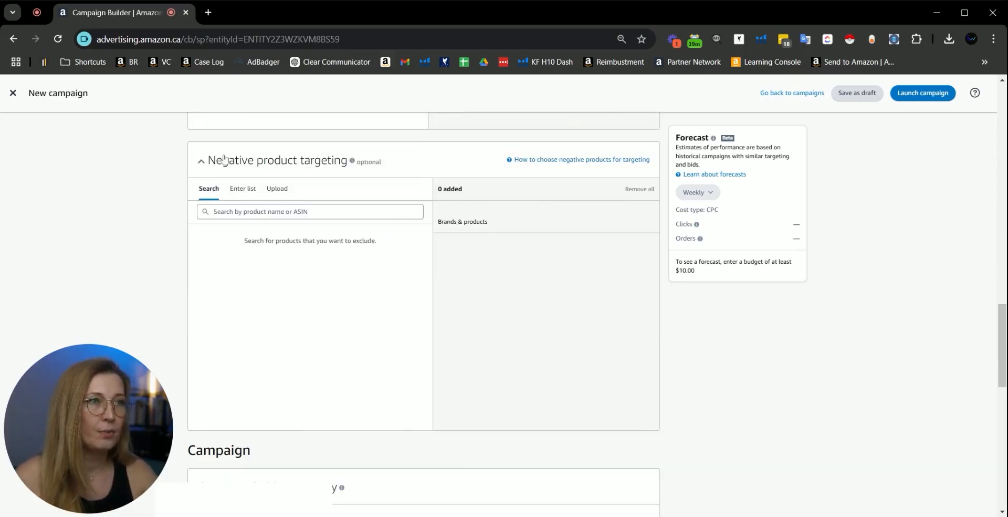
left_click(277, 188)
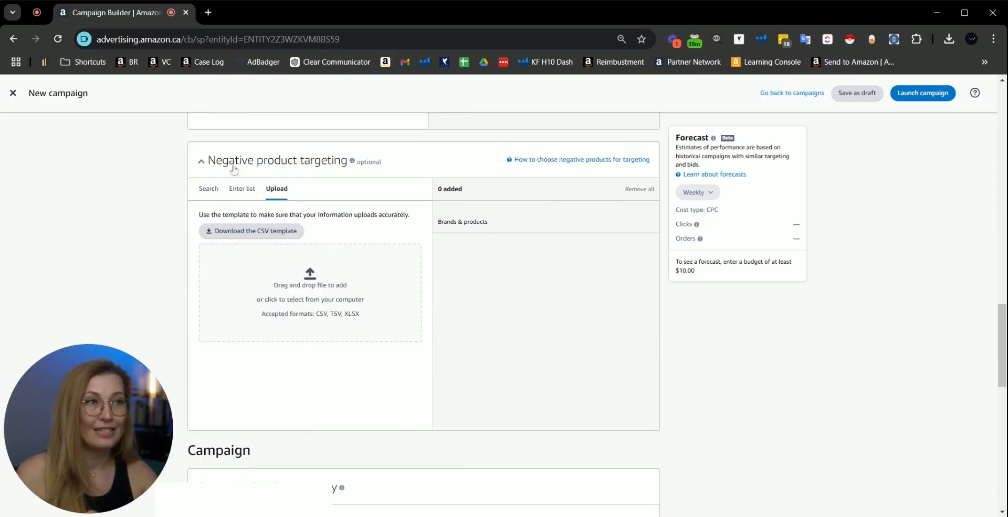
left_click(202, 163)
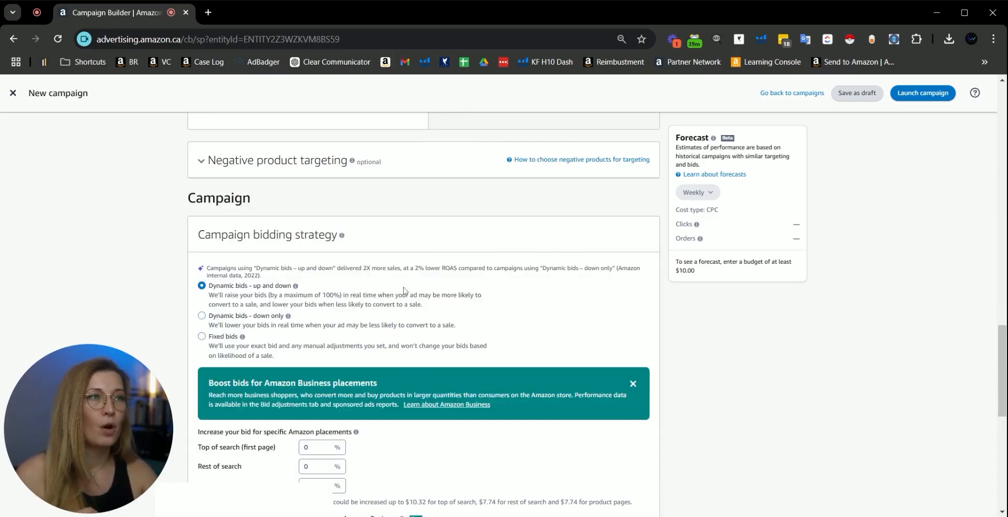
- Examine the campaign bidding strategy options and the explanation of Dynamic bids - up and down
scroll(420, 377, "up", 4)
scroll(423, 381, "down", 5)
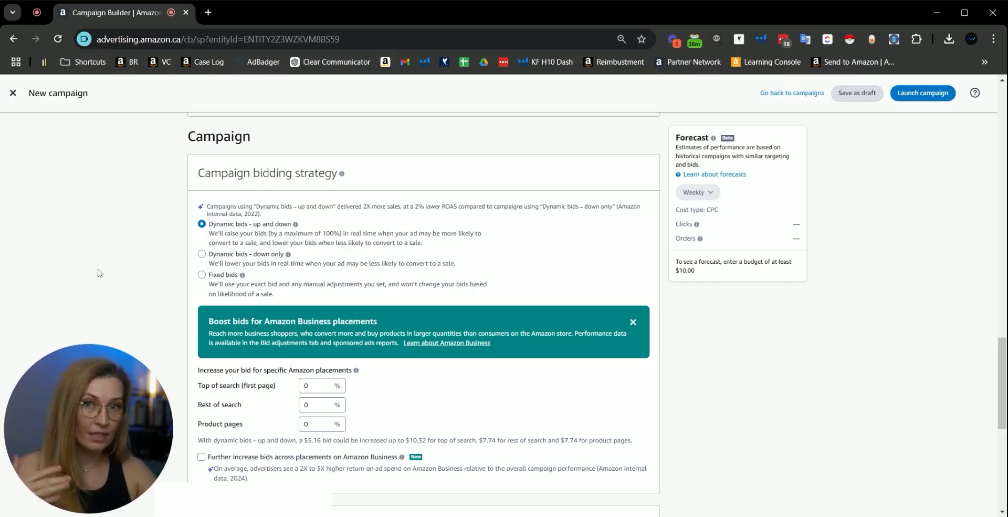
mouse_move(295, 223)
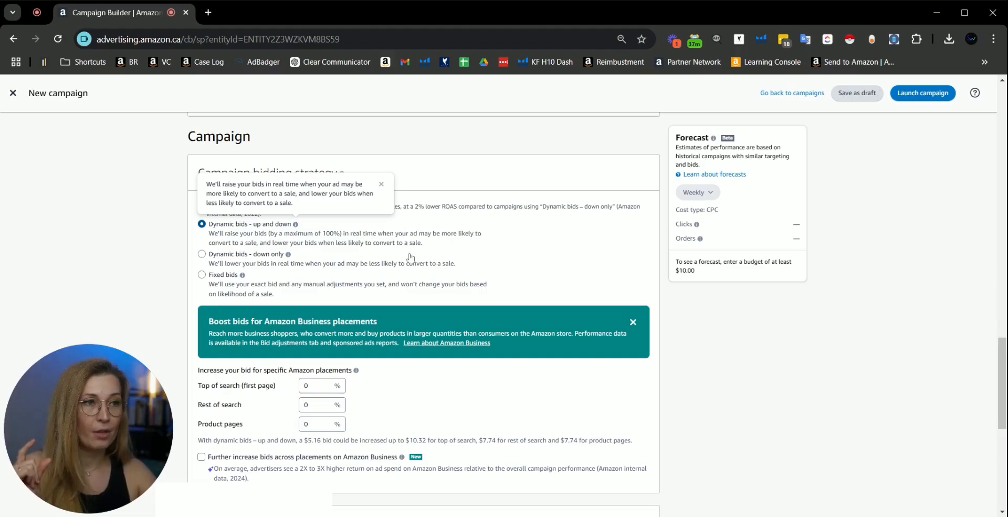
scroll(473, 263, "up", 10)
scroll(348, 268, "down", 10)
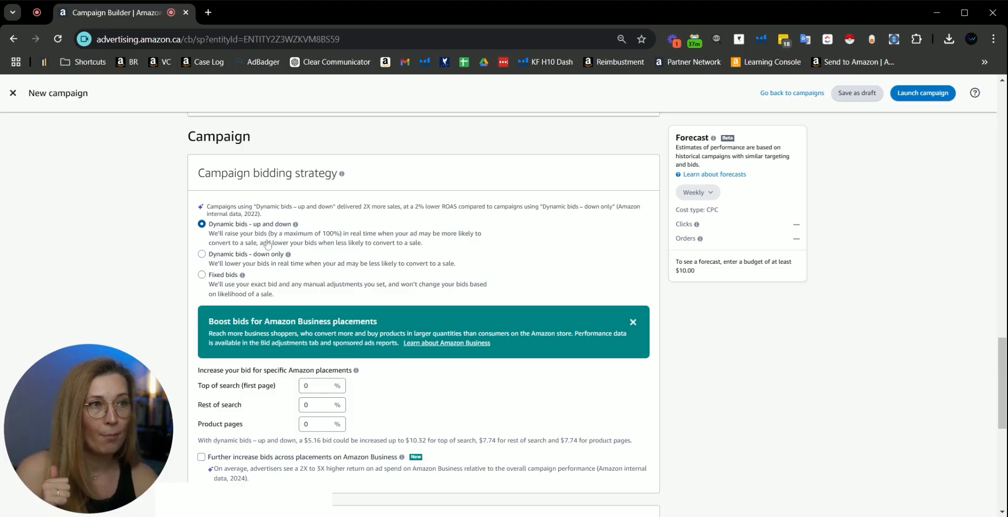
- Try the Fixed bids option and set the campaign bidding strategy to Dynamic bids - down only
left_click(244, 256)
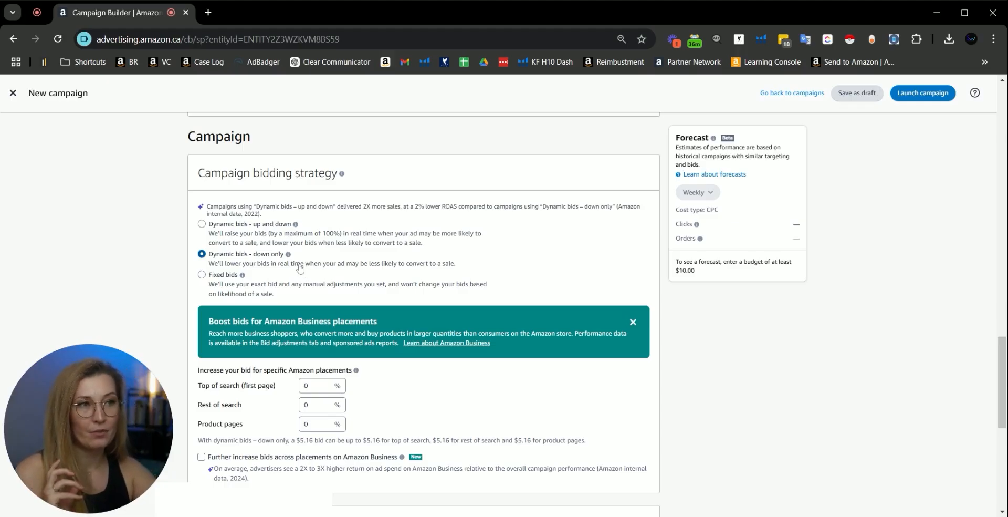
mouse_move(287, 255)
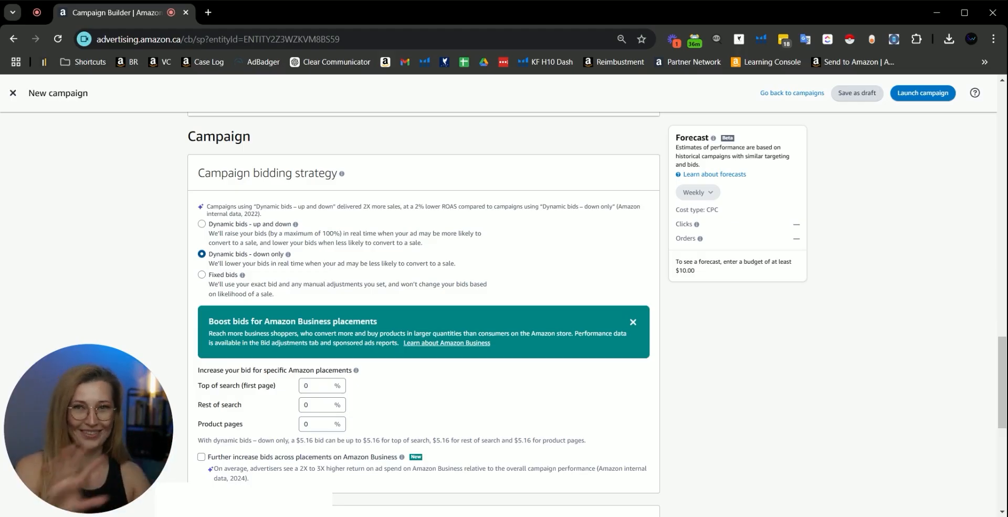
left_click(313, 297)
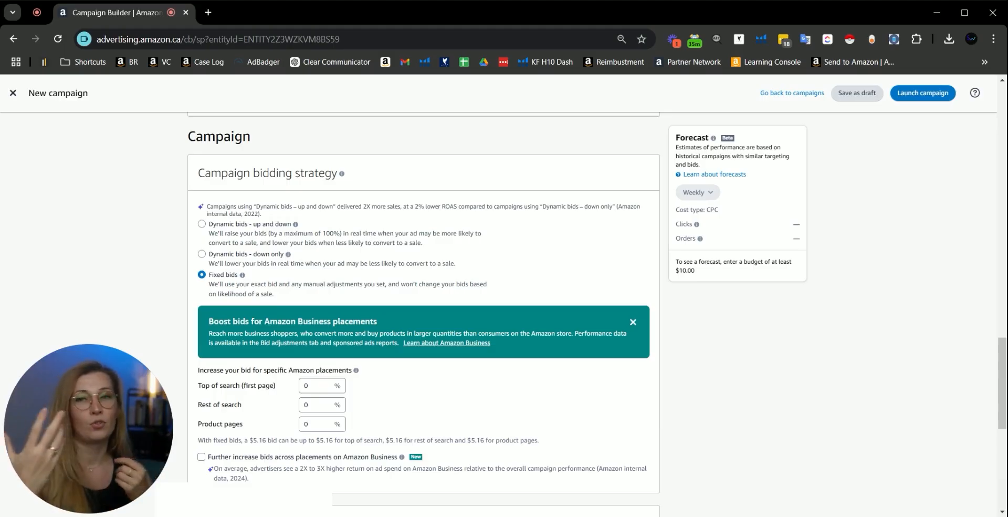
left_click(264, 252)
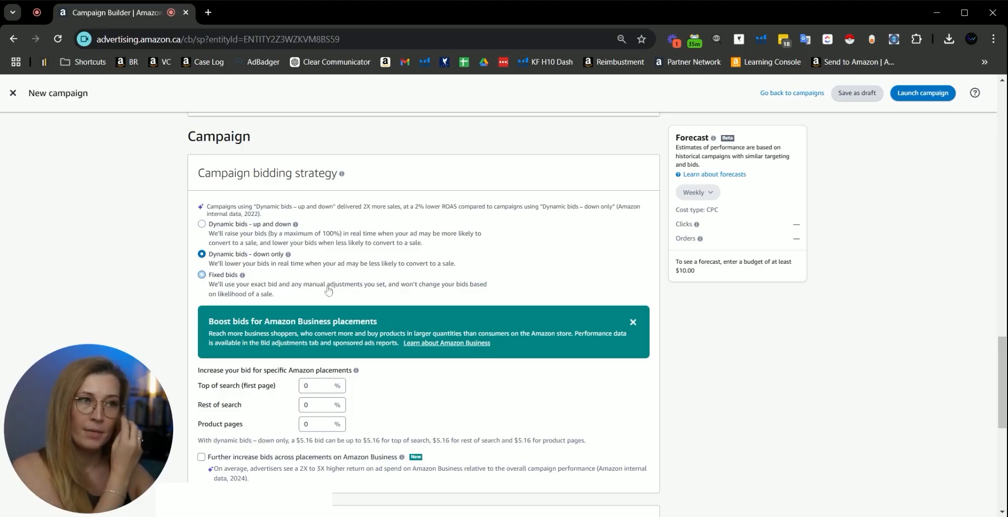
scroll(426, 383, "down", 1)
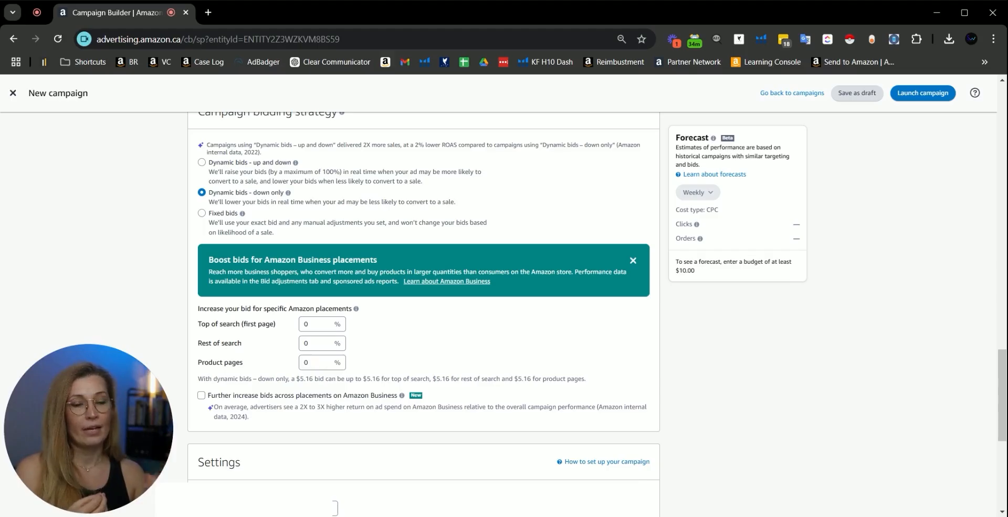
scroll(533, 374, "up", 6)
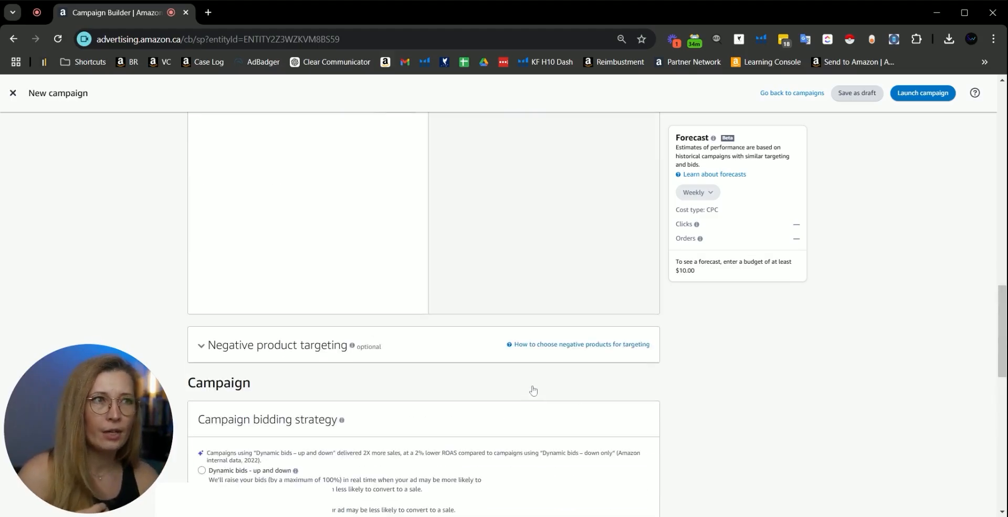
- Replace the default campaign name with "xx I product identifier 1 I Product identifier 2"
scroll(533, 394, "down", 7)
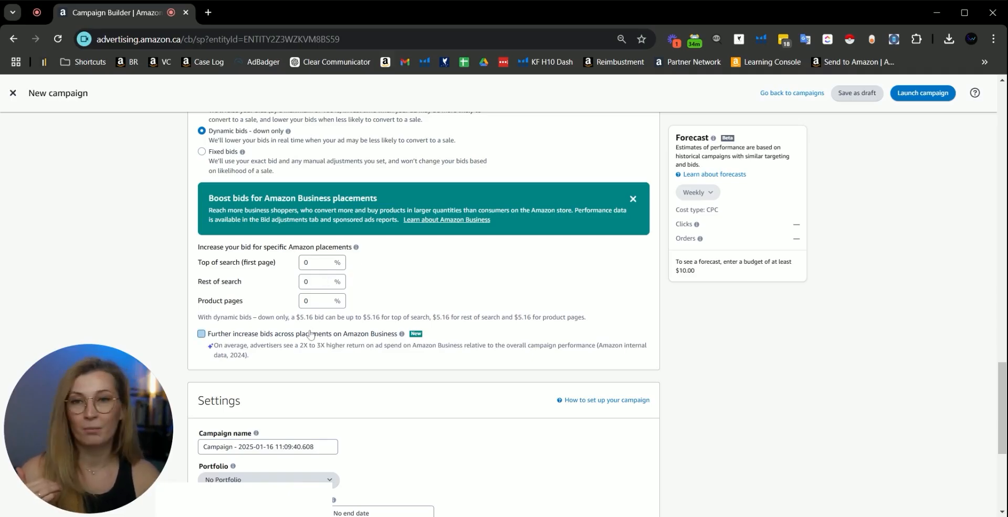
scroll(366, 280, "down", 4)
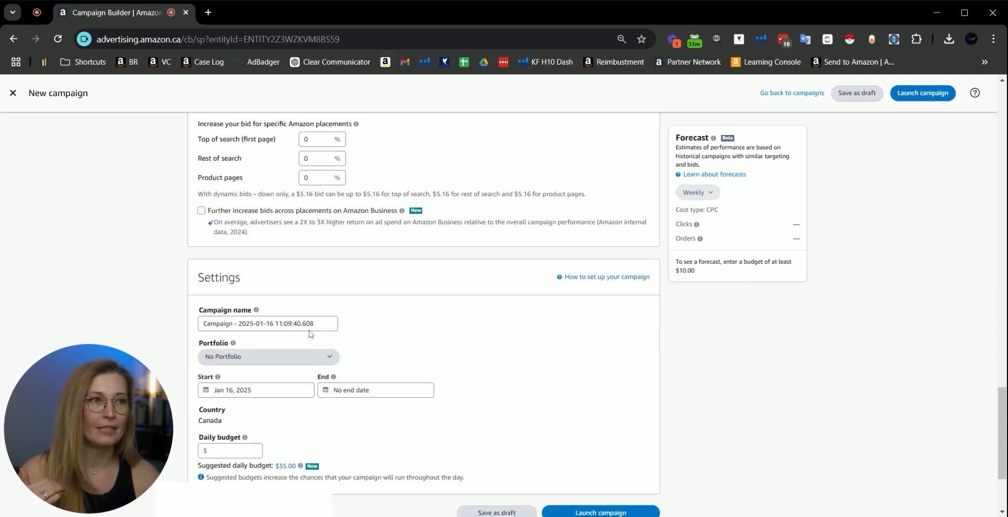
scroll(366, 281, "down", 1)
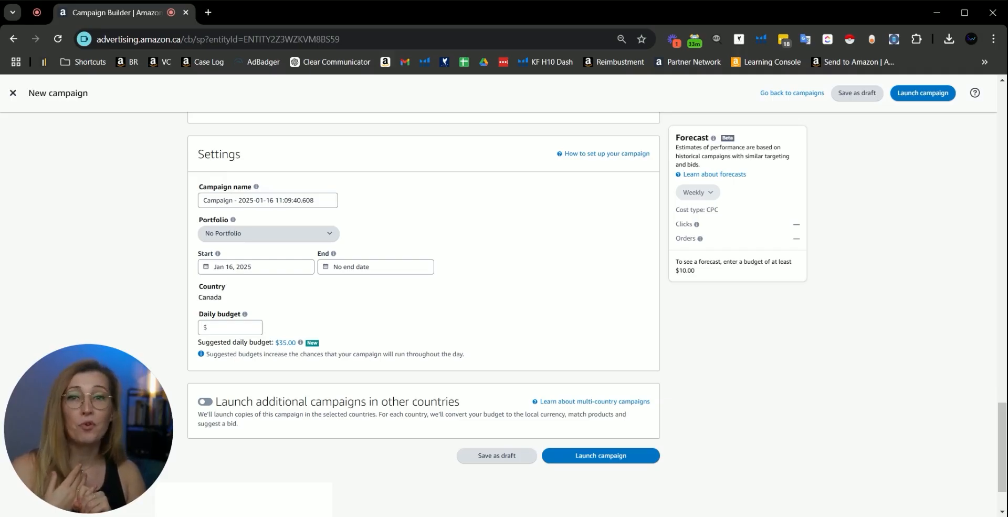
left_click(316, 200)
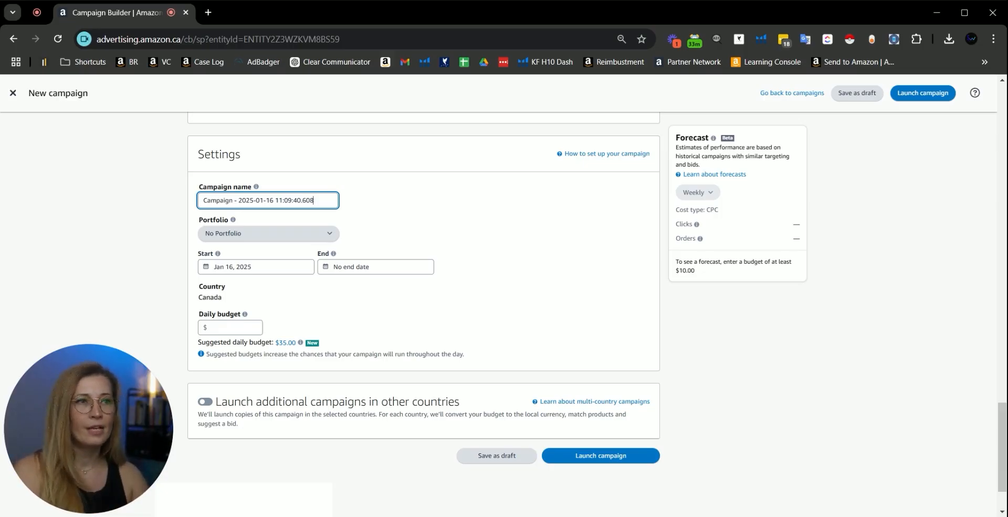
key("ctrl+a")
type("xx")
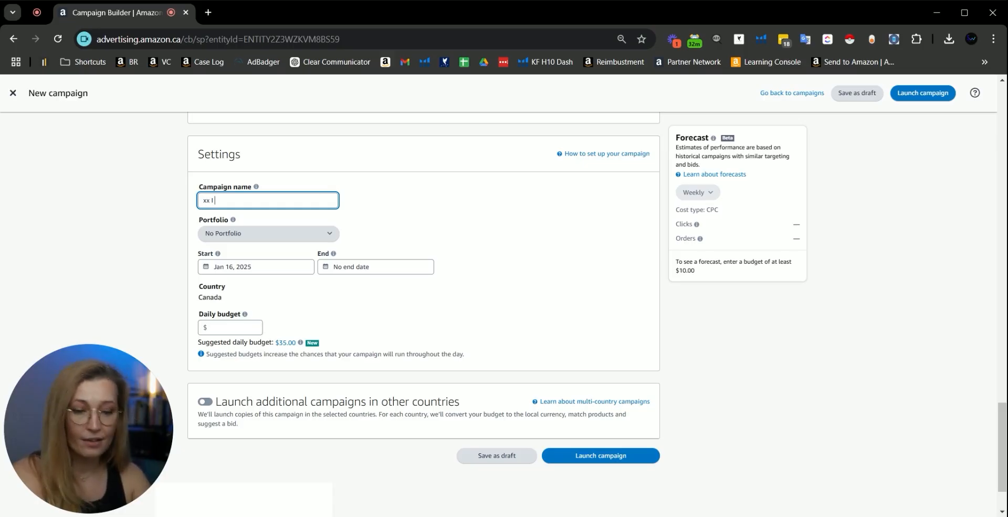
type("product identif")
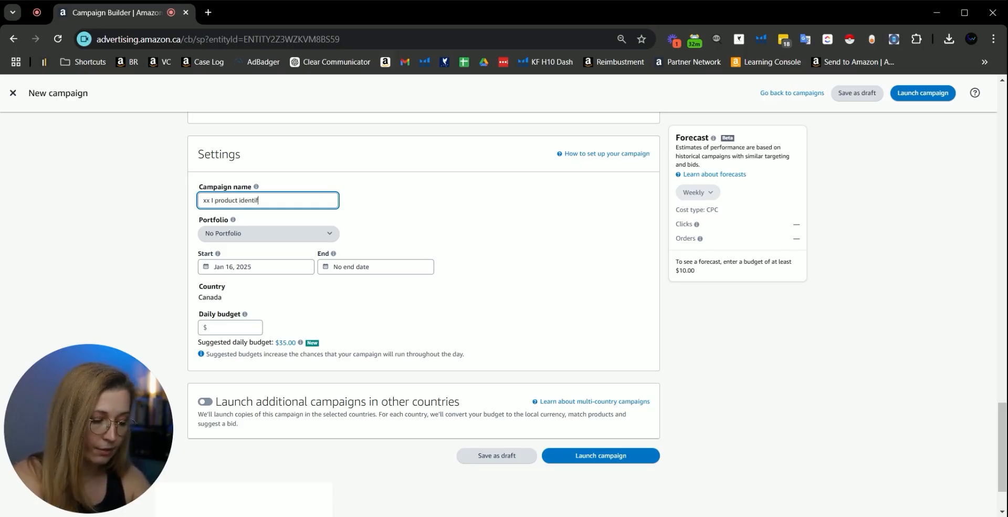
type("ier 1")
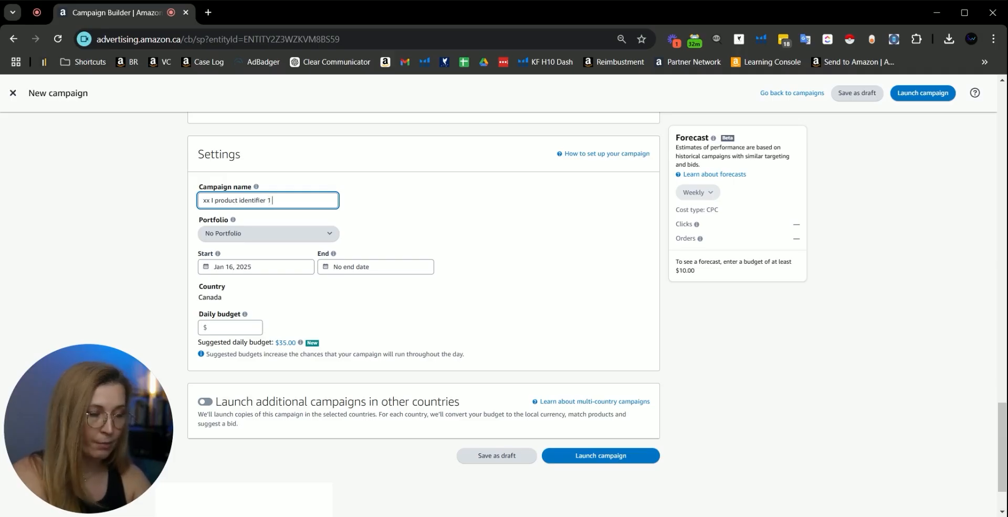
type(" l Product ident")
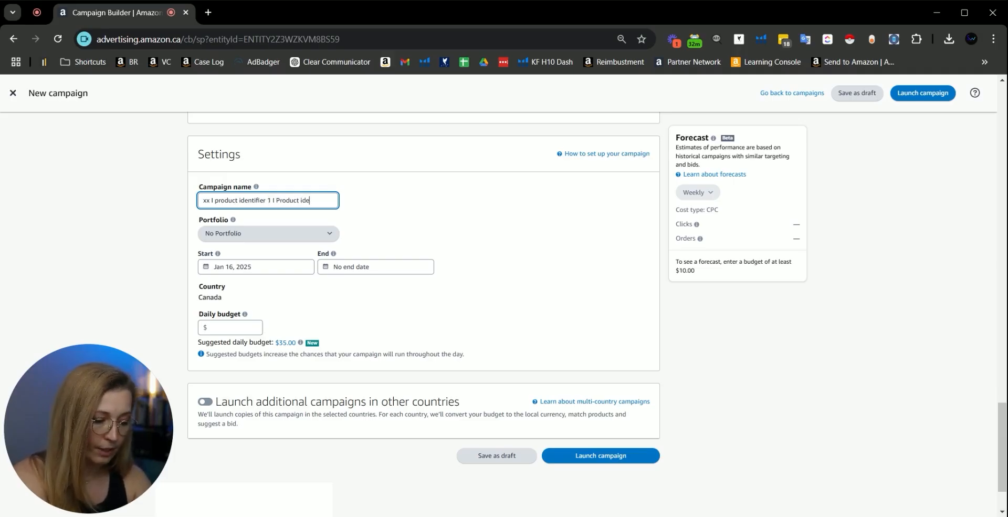
type("ifier 2")
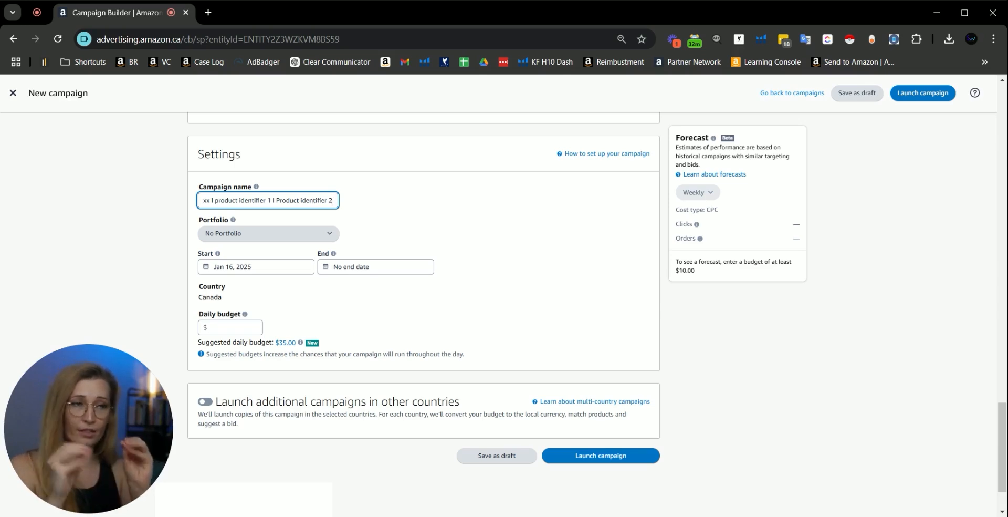
- Extend the campaign name with the ad type, targeting and match segments "I SP I AUTO I Close I xx"
type("|")
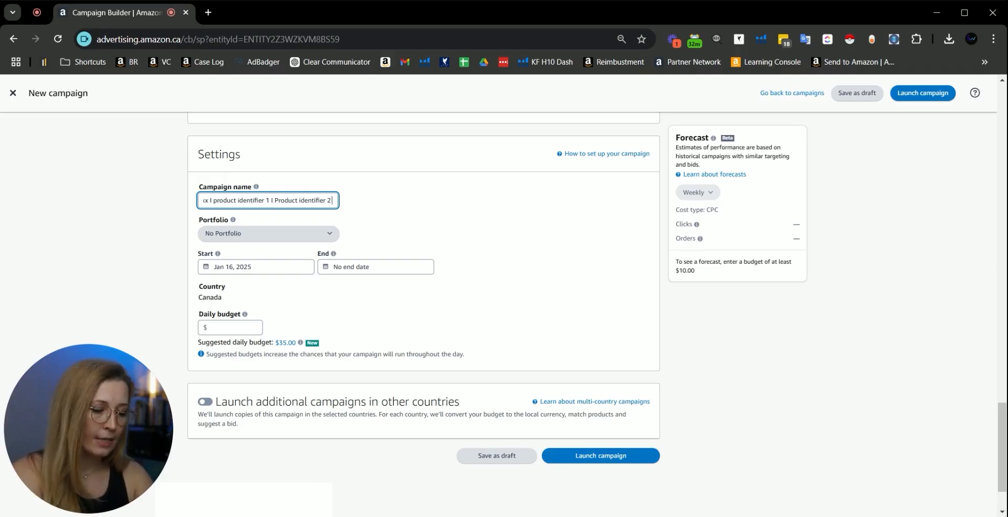
type(" SP")
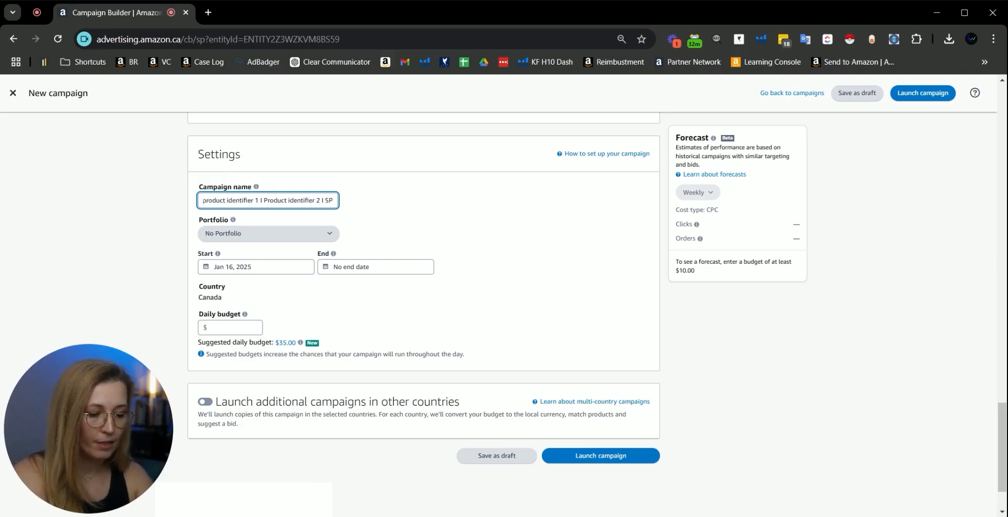
type(" |")
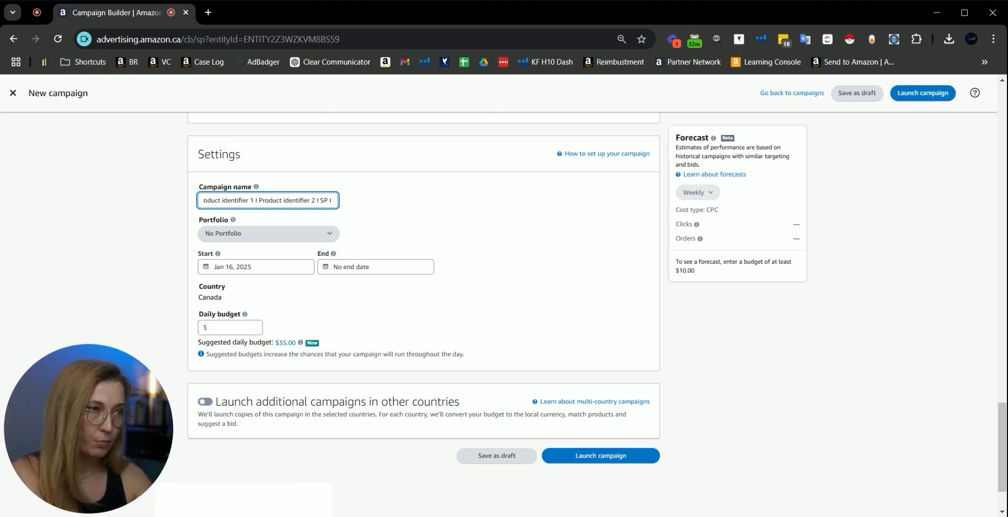
type("*")
key("BackSpace")
key("BackSpace")
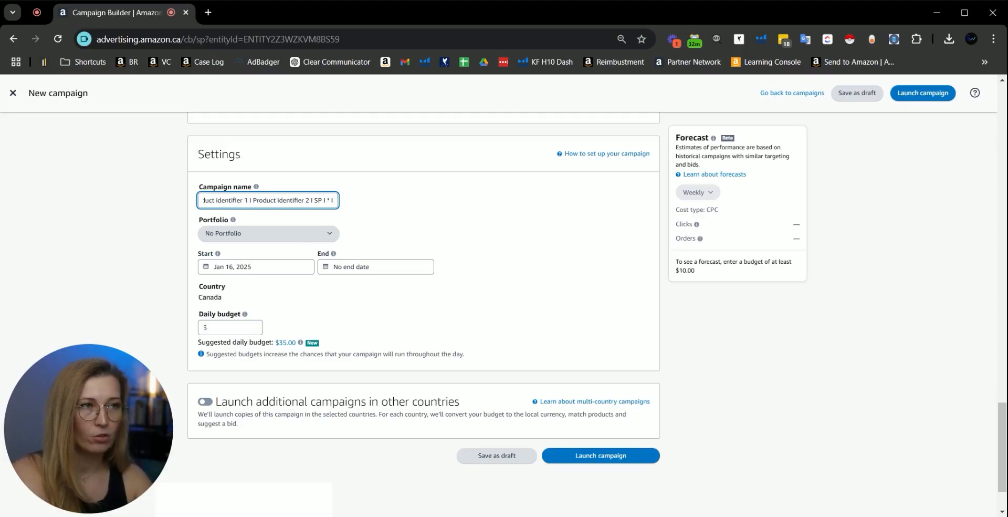
type("A")
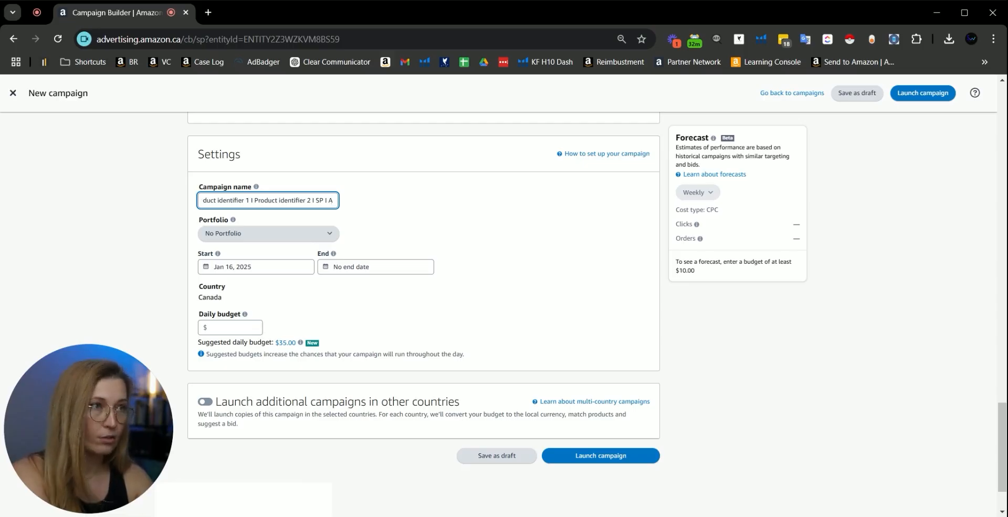
type("UTO |")
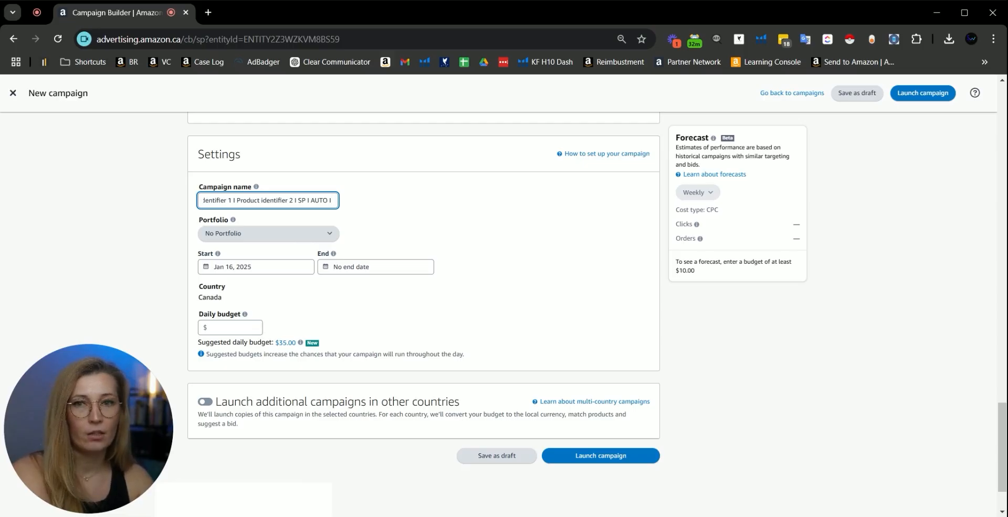
type(" Close |")
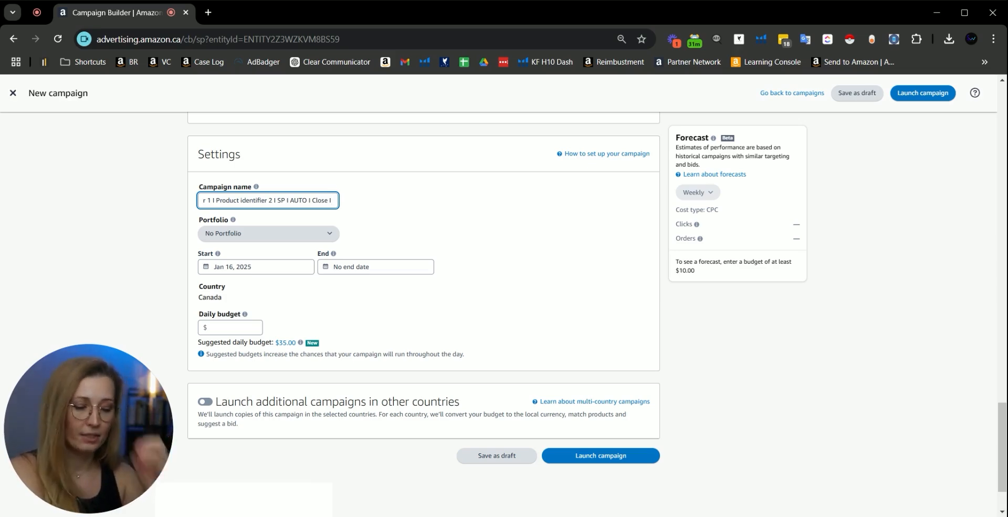
type("xx")
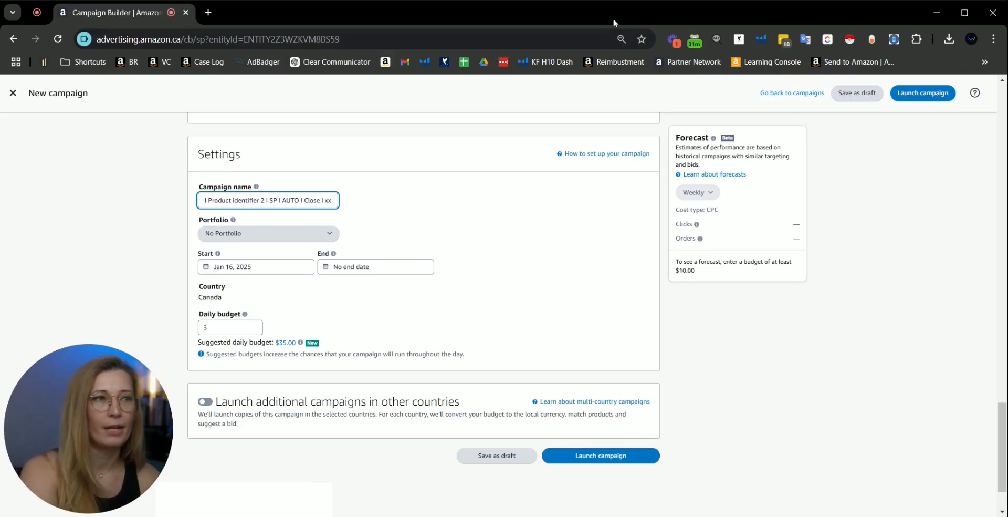
- Assign the campaign to an existing portfolio and apply the suggested daily budget of $35.00
left_click(276, 235)
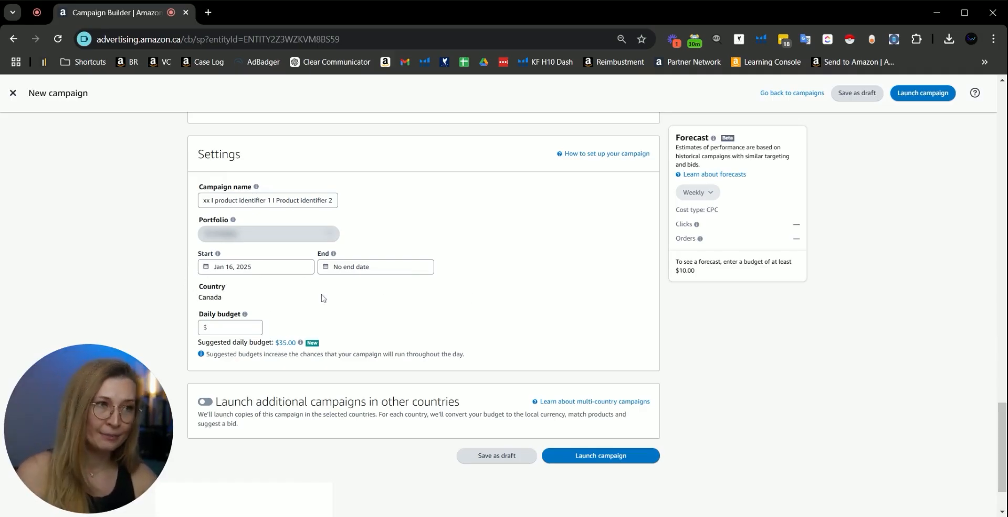
left_click(225, 327)
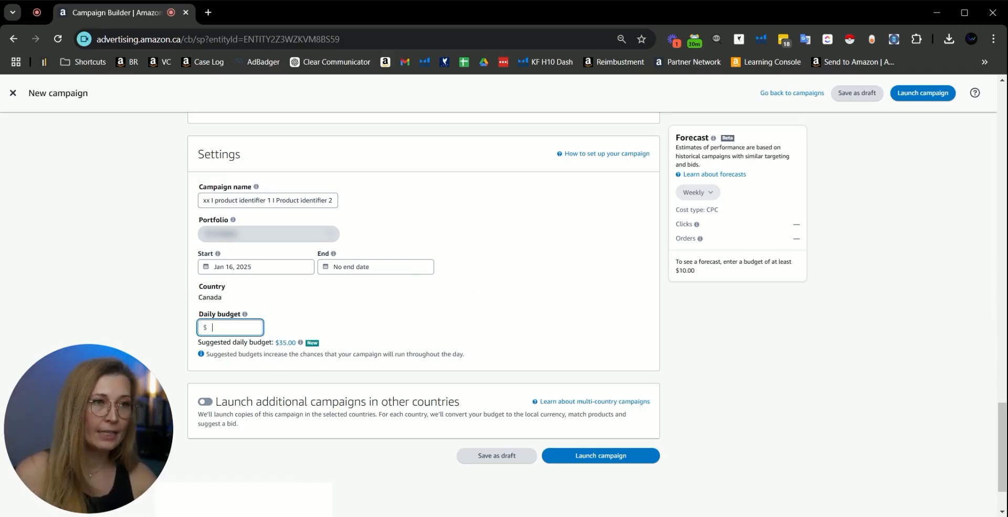
left_click(284, 342)
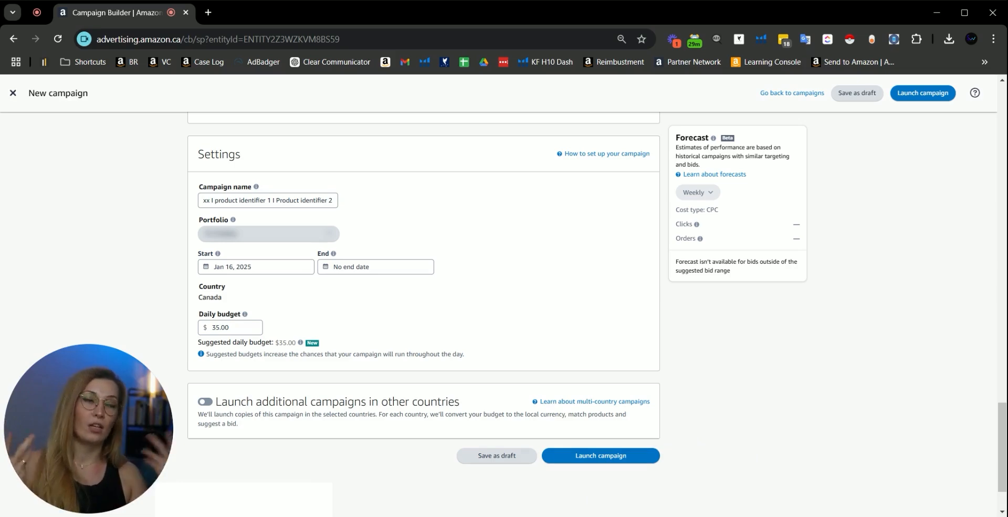
- Review the automatic targeting bids, the bidding strategy with its placement adjustments, and the campaign settings
scroll(447, 472, "up", 1)
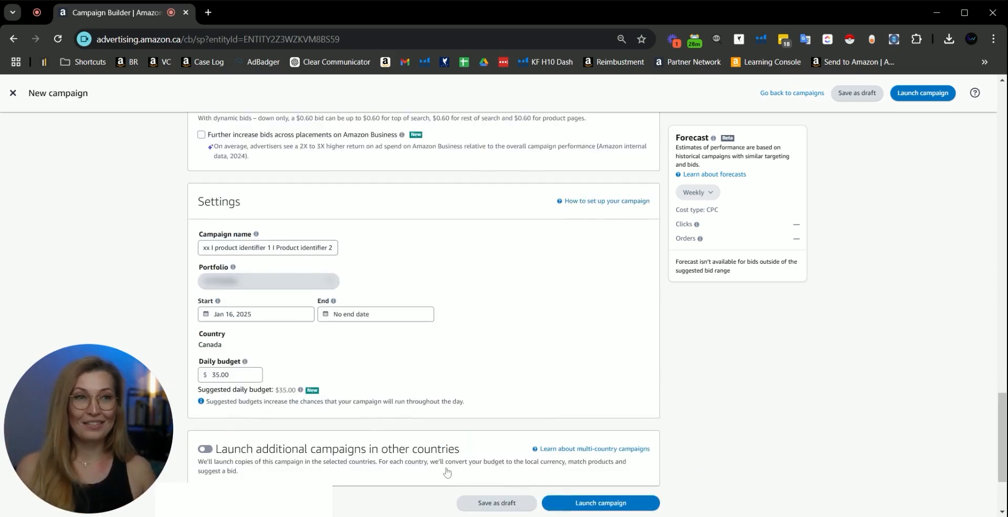
scroll(475, 303, "up", 20)
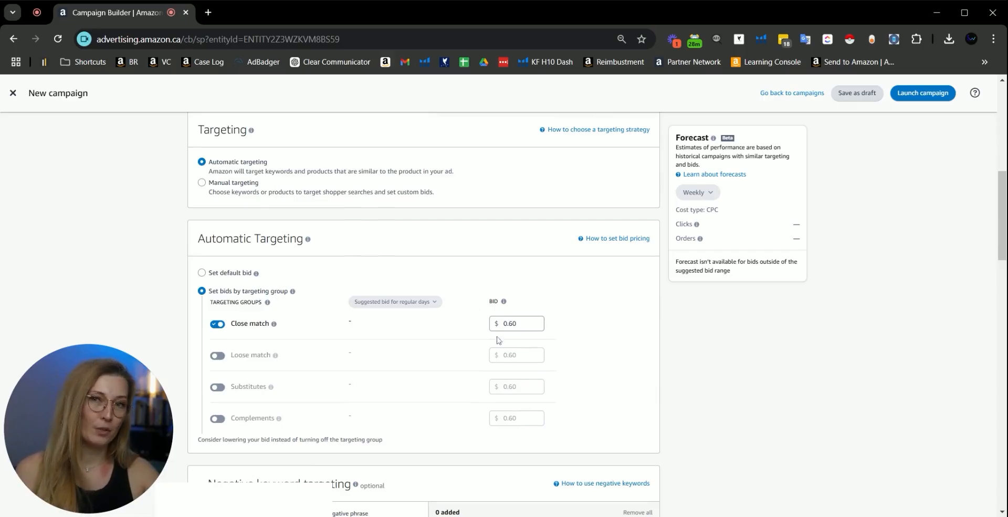
scroll(498, 340, "down", 2)
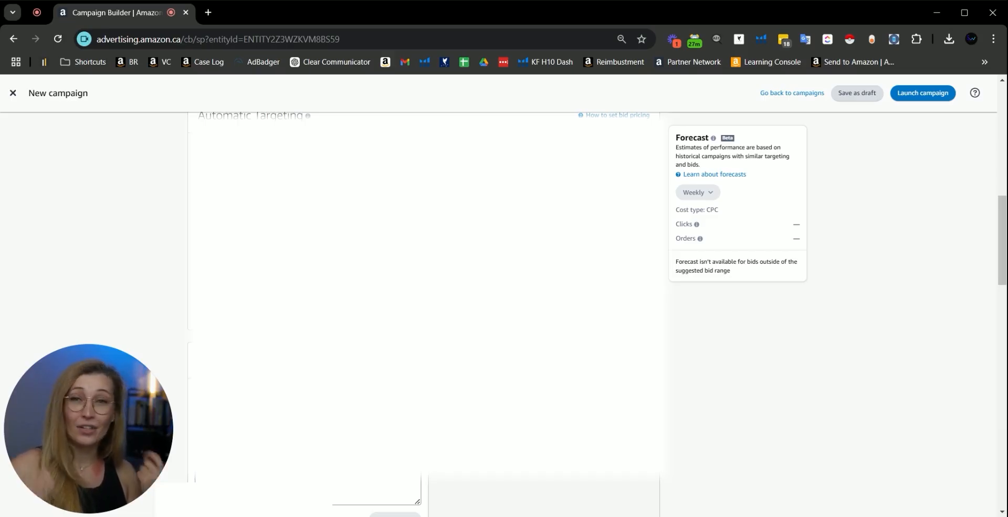
scroll(423, 294, "down", 8)
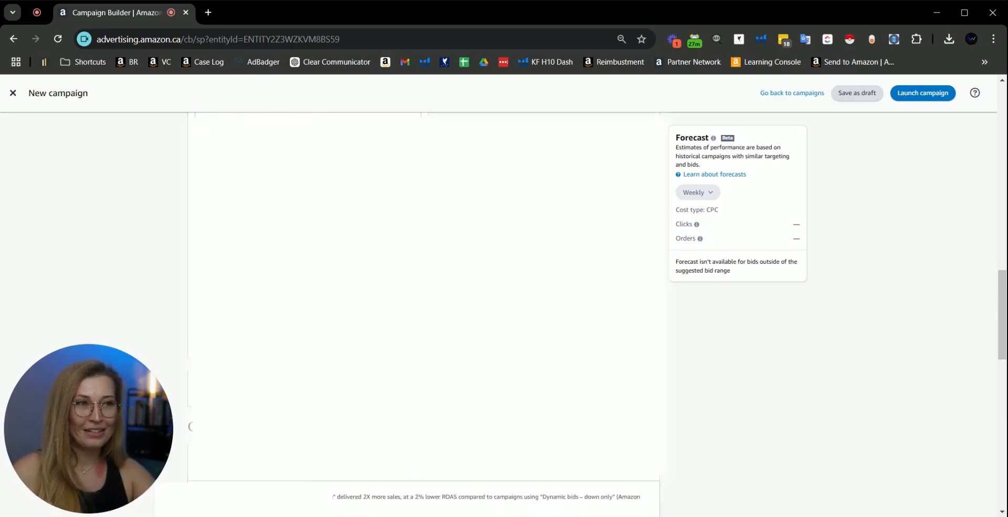
scroll(557, 391, "down", 3)
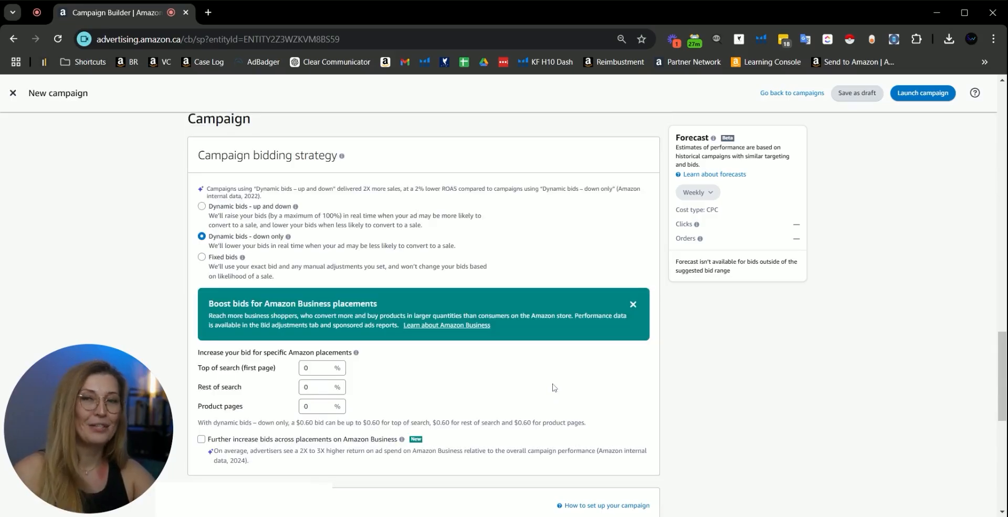
scroll(590, 421, "down", 6)
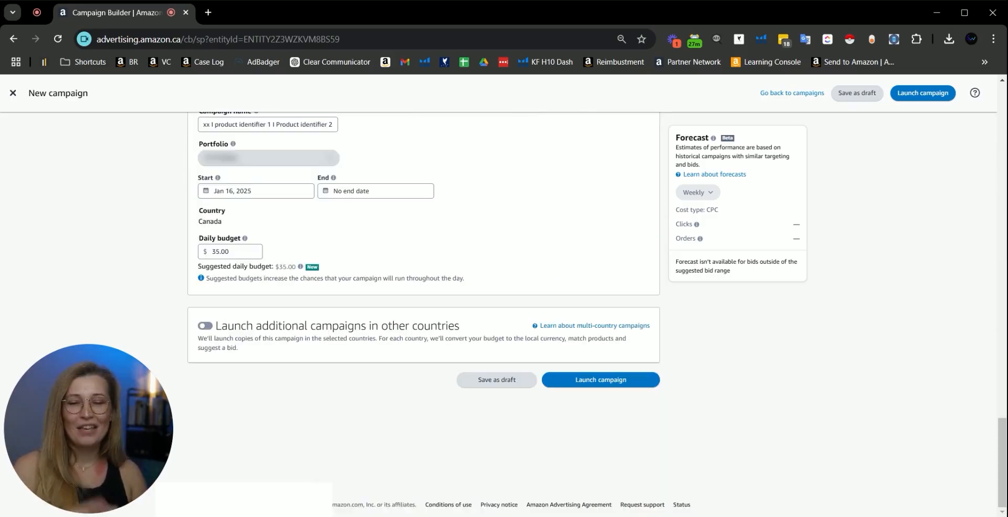